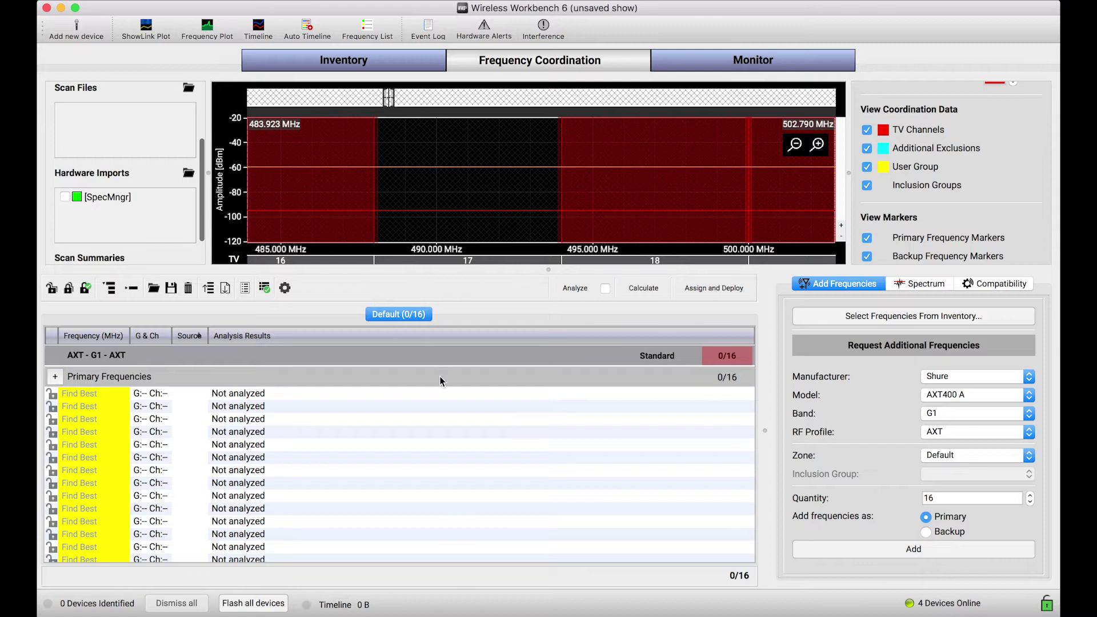
# Examine the spectrum plot around the open TV channel 17 and its neighbouring channels
pyautogui.scroll(-3, 421, 468)
pyautogui.scroll(3, 421, 469)
pyautogui.scroll(-2, 476, 184)
pyautogui.scroll(-4, 476, 184)
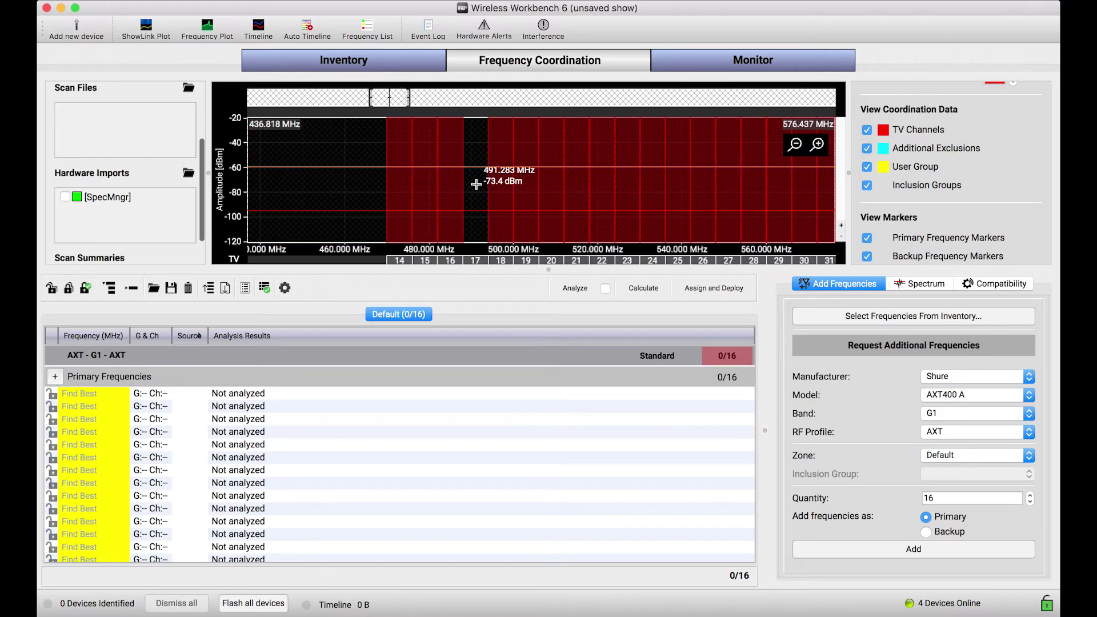
pyautogui.moveTo(349, 222); pyautogui.dragTo(248, 223)
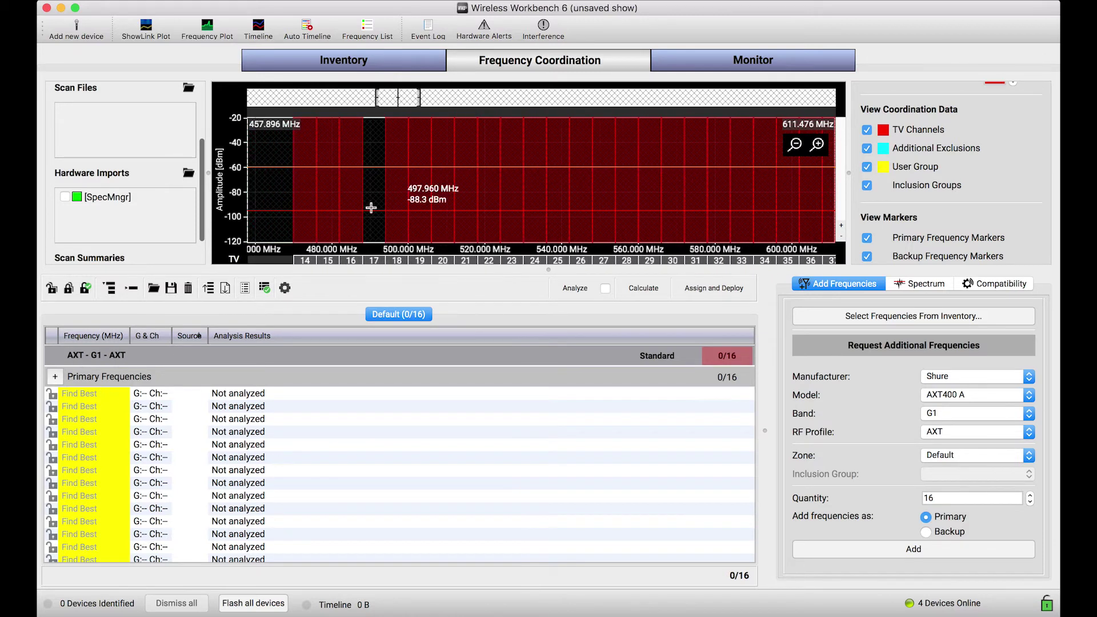
pyautogui.scroll(5, 357, 216)
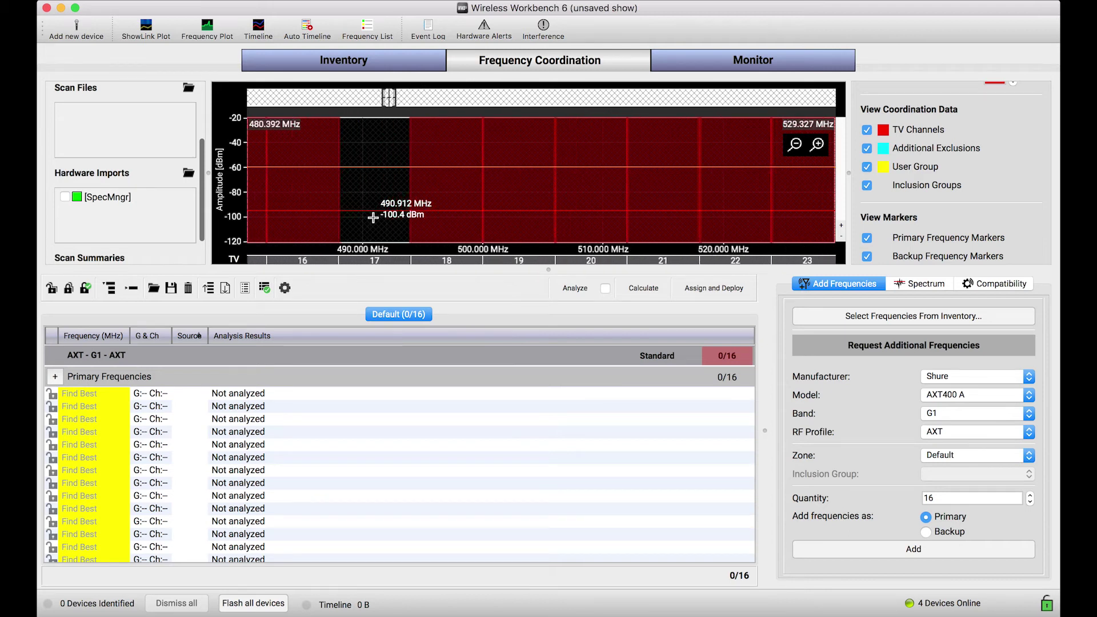
pyautogui.moveTo(367, 225); pyautogui.dragTo(440, 227)
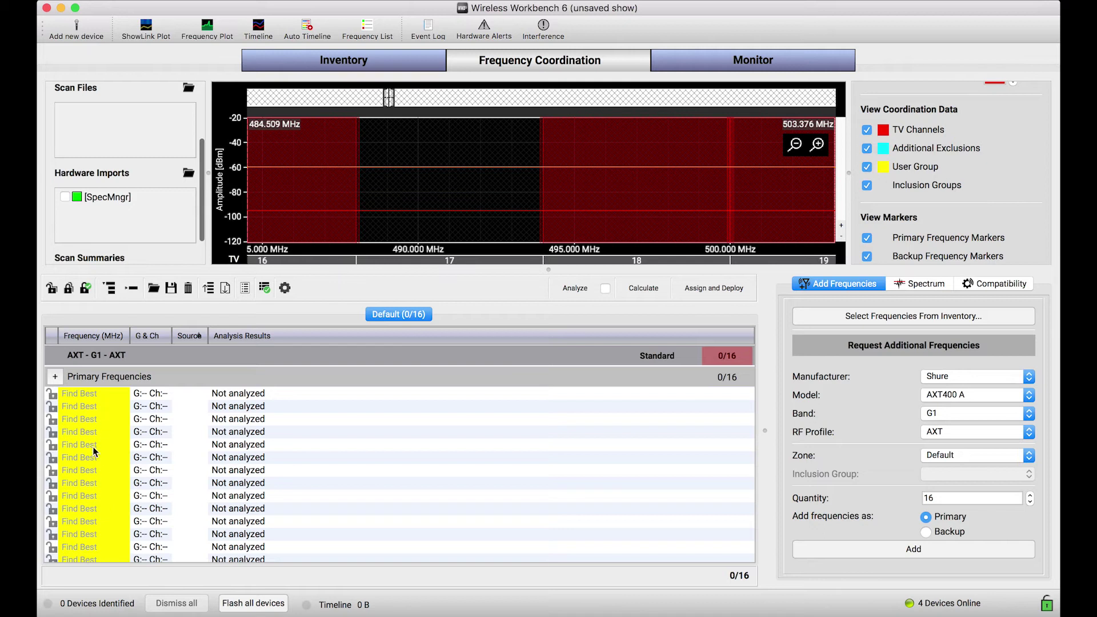
# Calculate compatible frequencies for the 16 requested AXT G1 primary channels
pyautogui.scroll(-1, 103, 523)
pyautogui.scroll(1, 103, 523)
pyautogui.scroll(-1, 612, 483)
pyautogui.scroll(1, 612, 483)
pyautogui.click(650, 293)
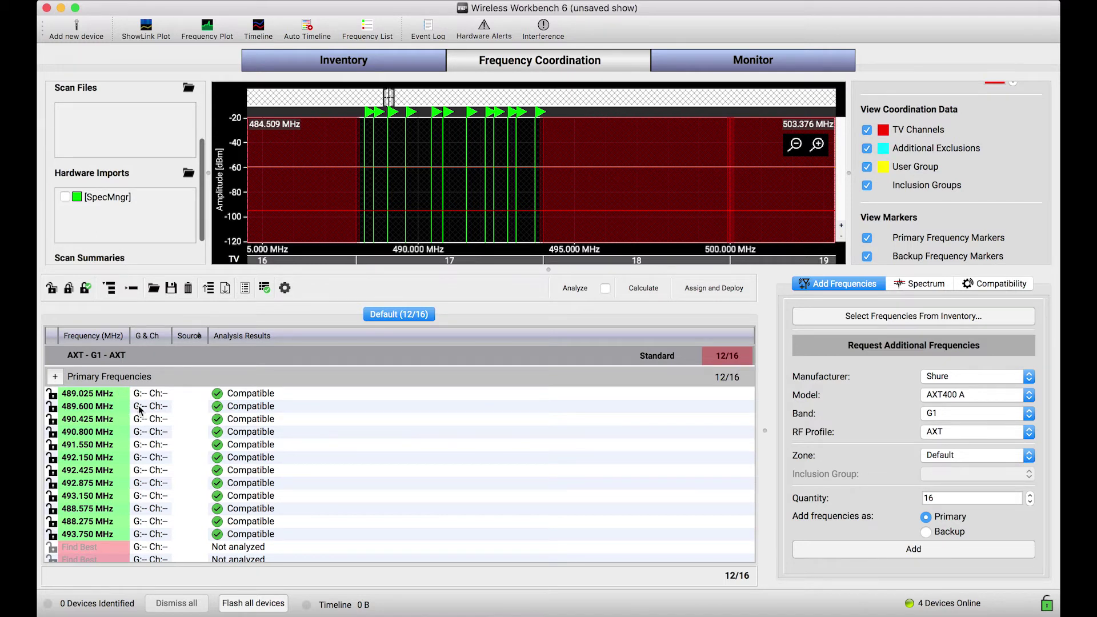
# Lock the 489.025 MHz and 489.600 MHz frequencies and recalculate the rest of the list
pyautogui.scroll(-2, 124, 477)
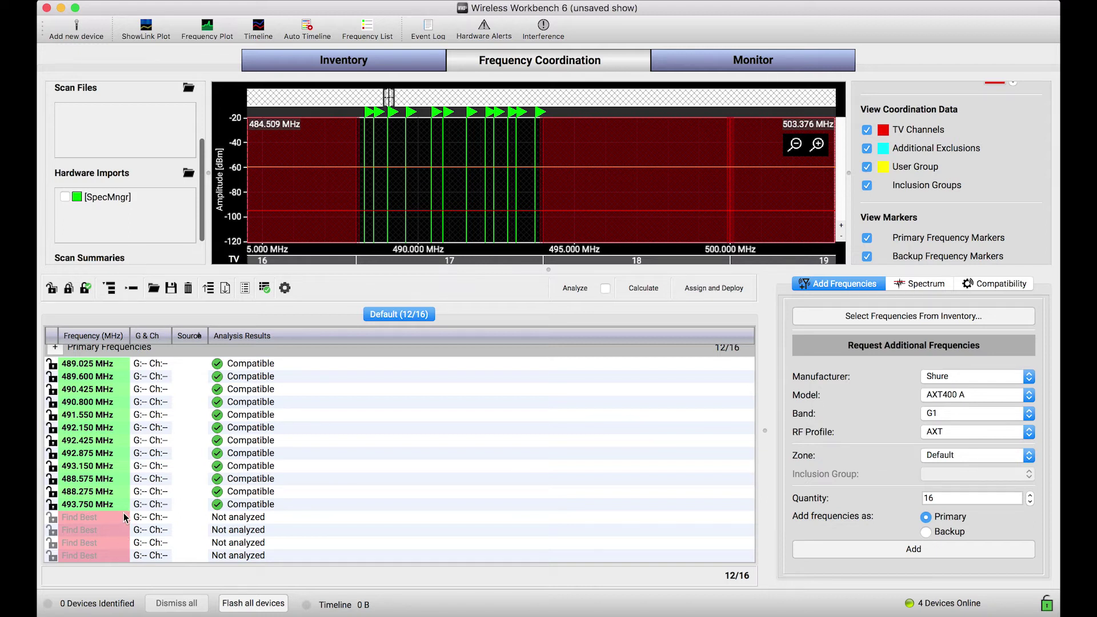
pyautogui.scroll(2, 166, 480)
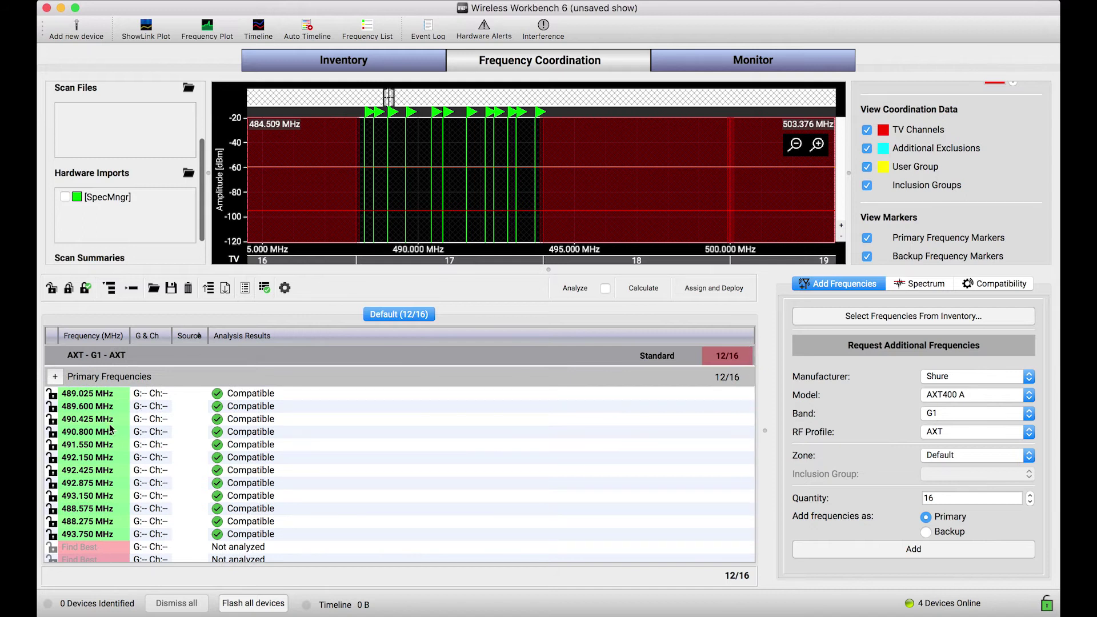
pyautogui.scroll(-2, 140, 529)
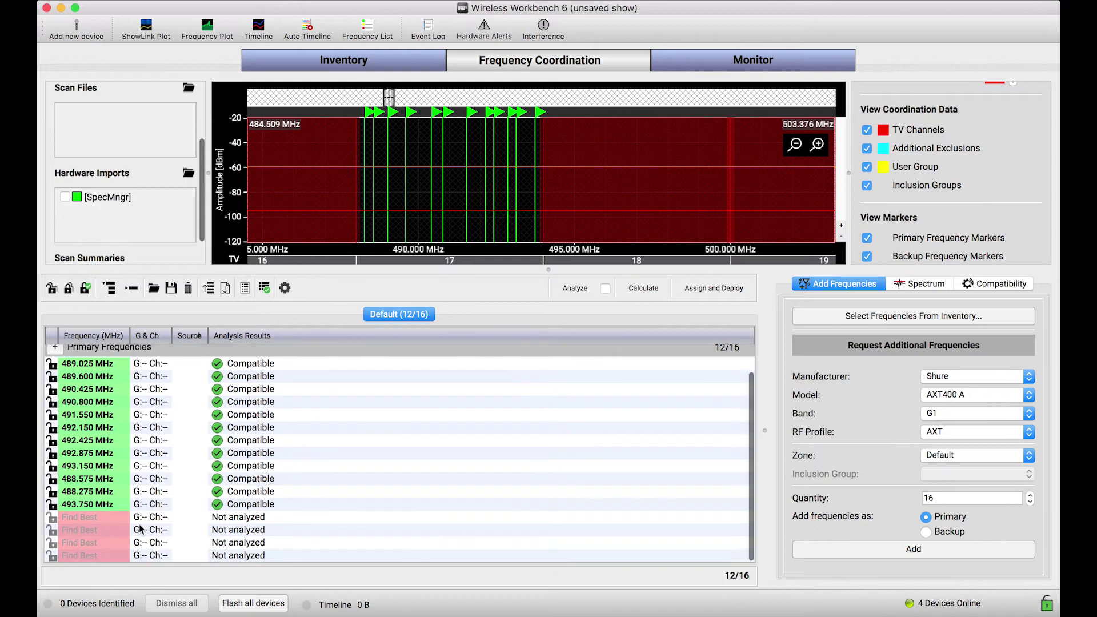
pyautogui.scroll(2, 140, 529)
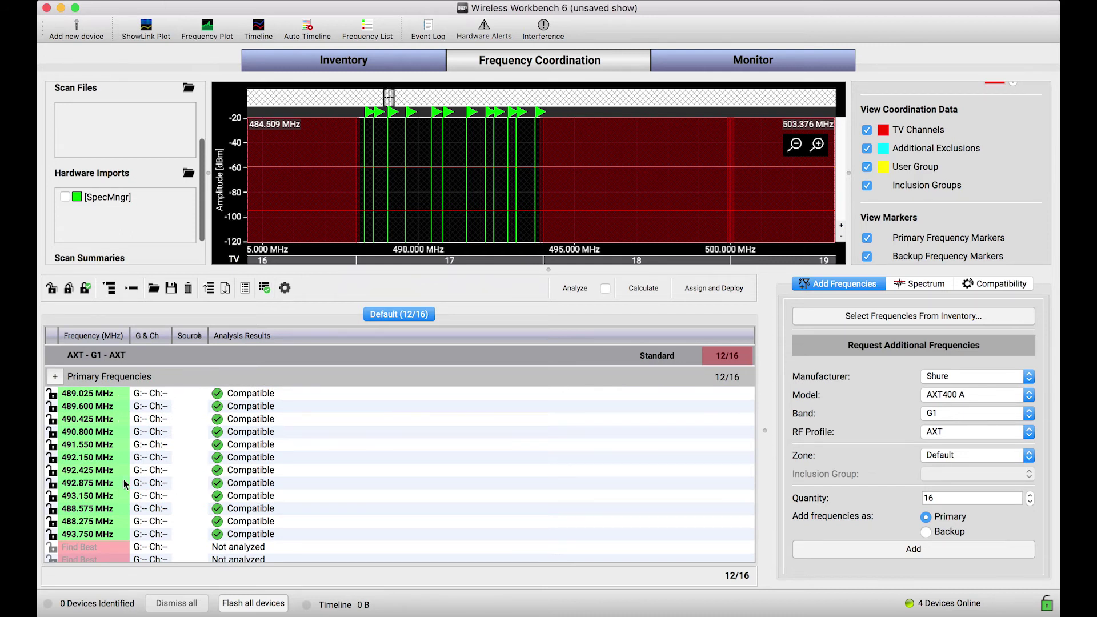
pyautogui.click(51, 396)
pyautogui.click(51, 405)
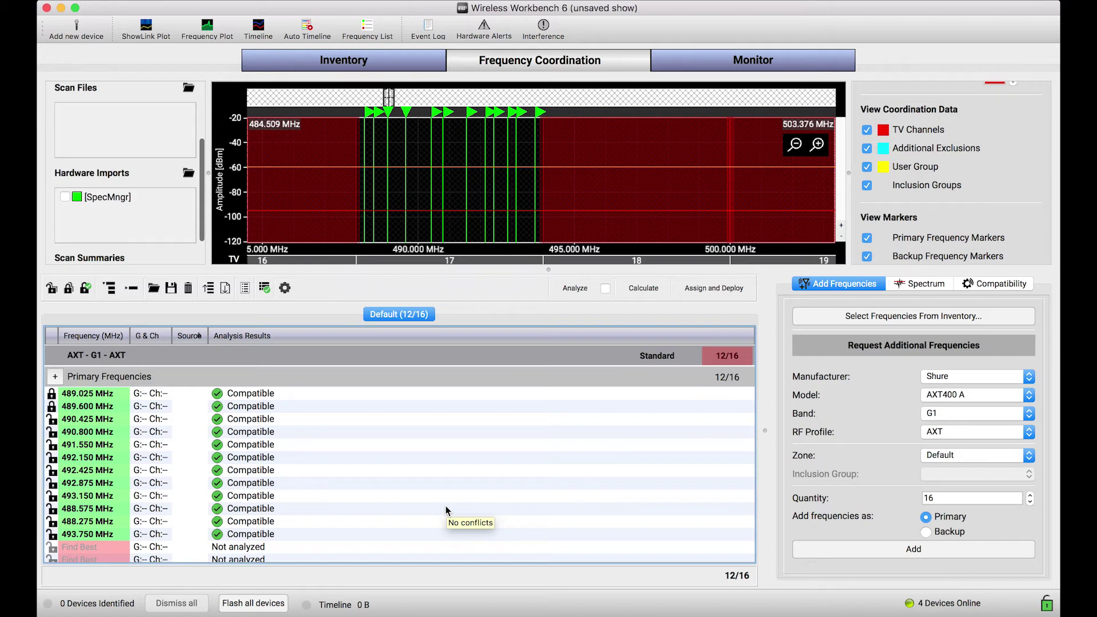
pyautogui.click(646, 289)
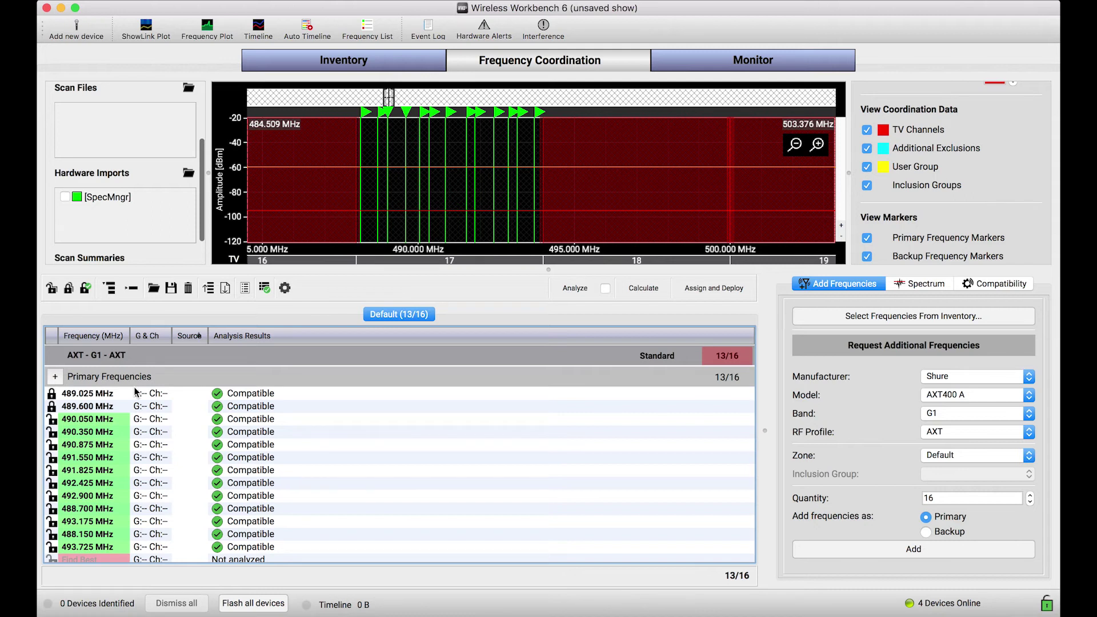
# Set the last calculated frequency in the list to 496.000 MHz and analyze the list for compatibility
pyautogui.scroll(-2, 136, 392)
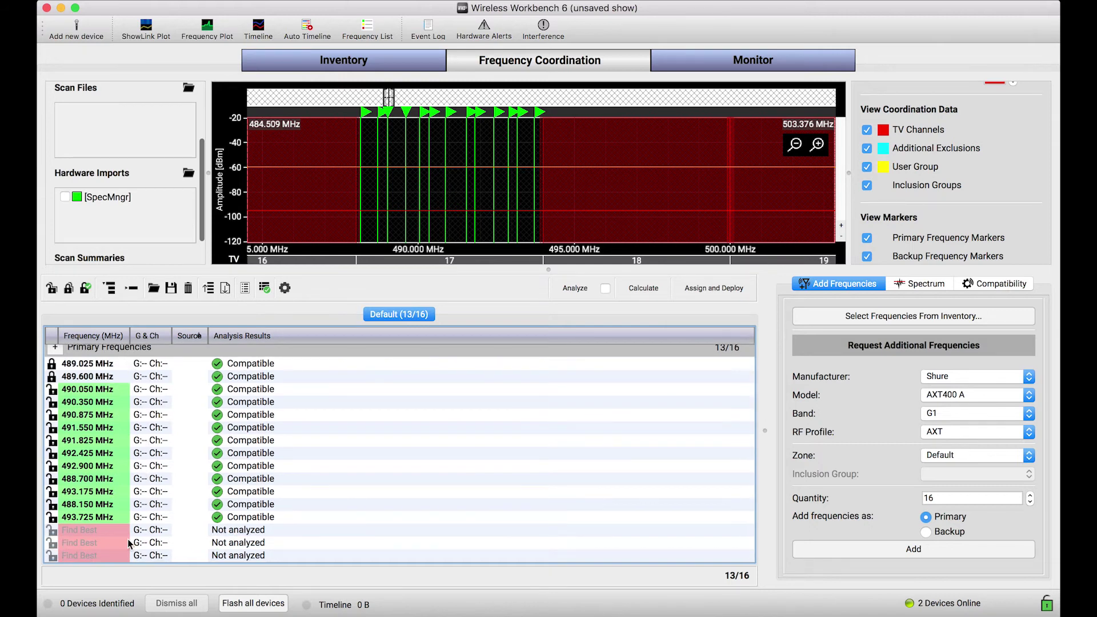
pyautogui.scroll(2, 148, 536)
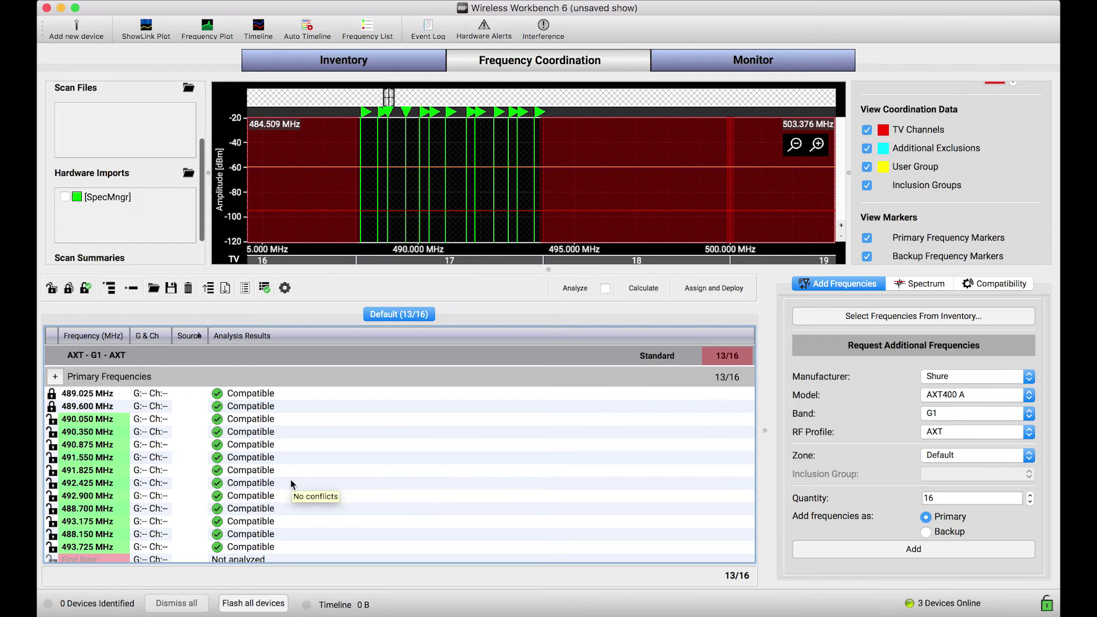
pyautogui.scroll(1, 309, 510)
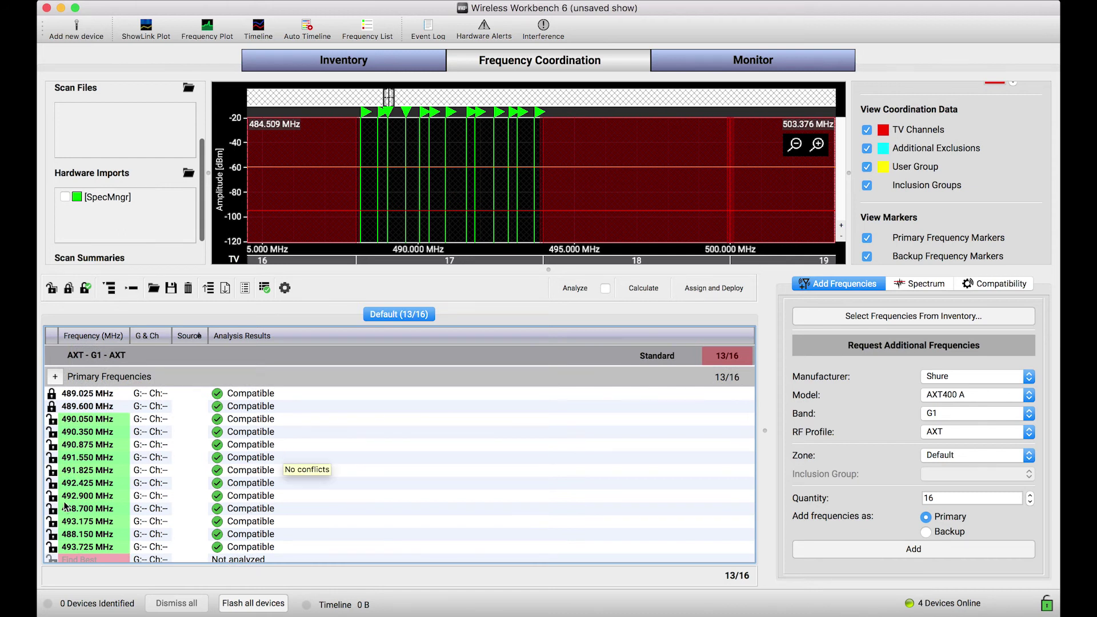
pyautogui.scroll(-2, 126, 511)
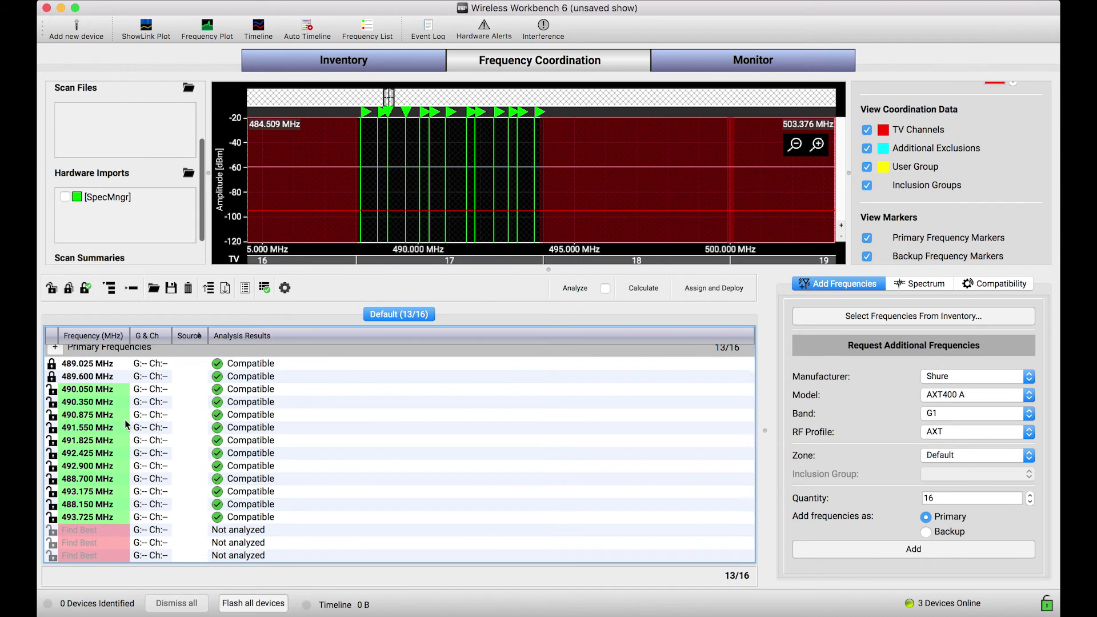
pyautogui.scroll(2, 125, 424)
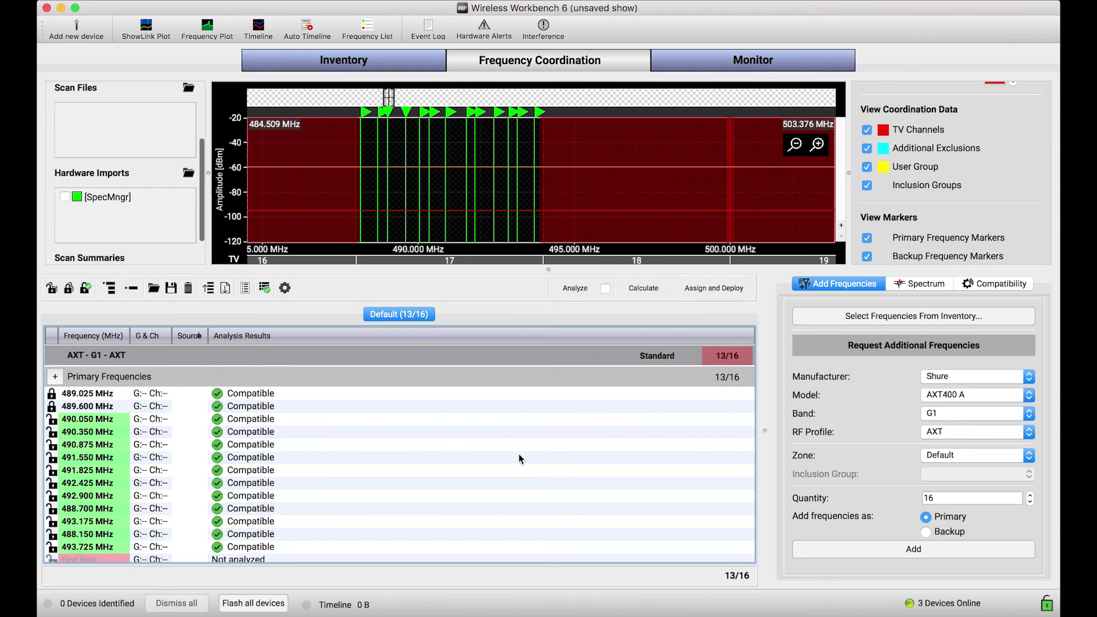
pyautogui.scroll(-2, 499, 427)
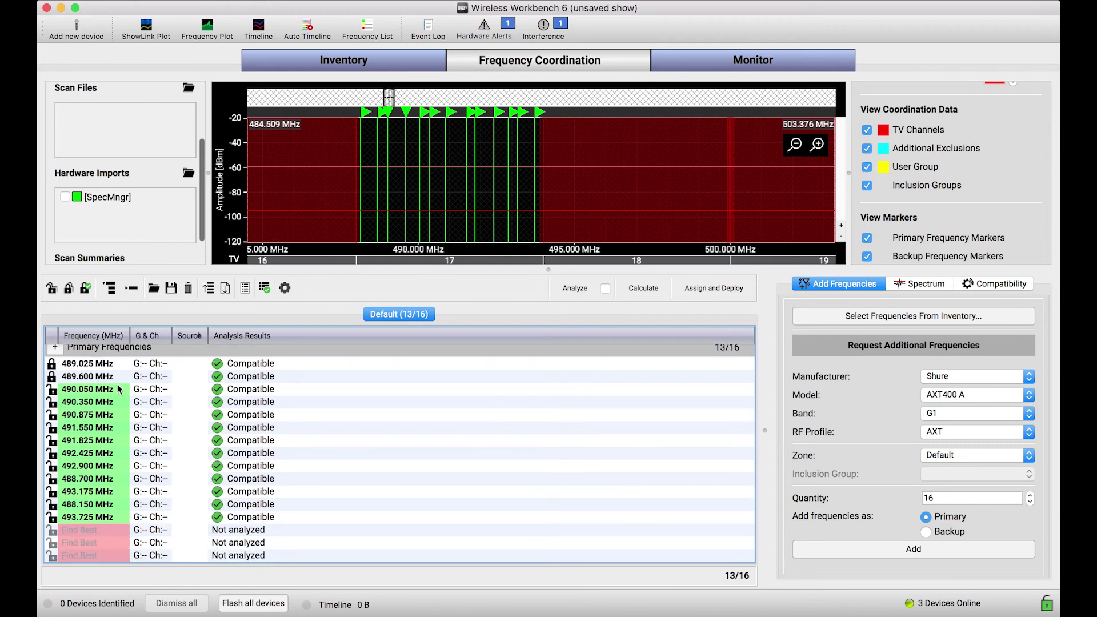
pyautogui.doubleClick(90, 516)
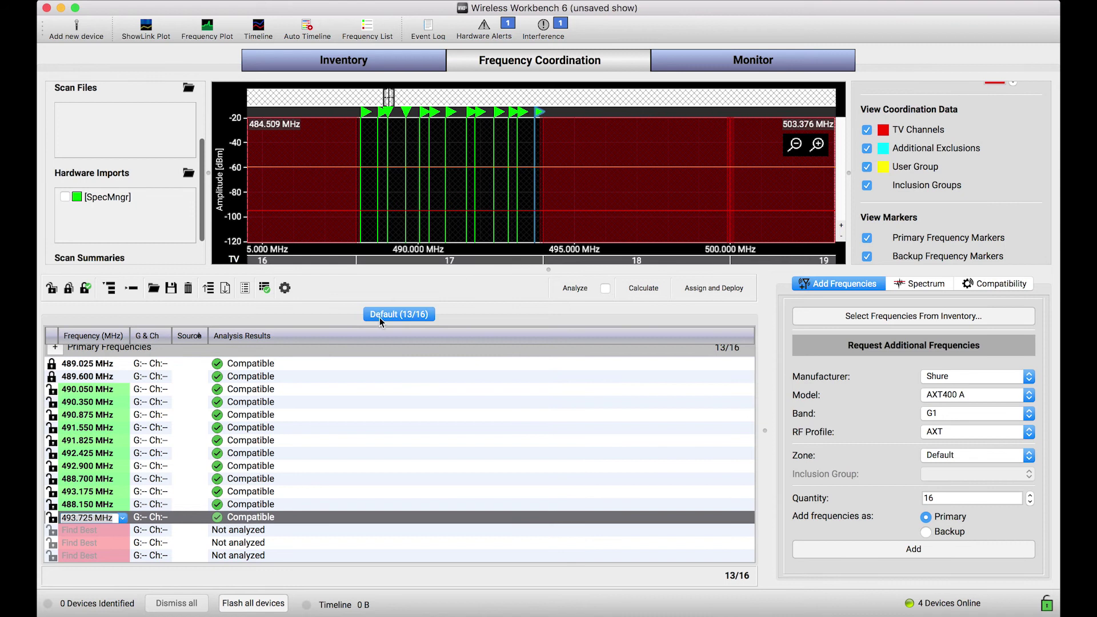
pyautogui.write('496.')
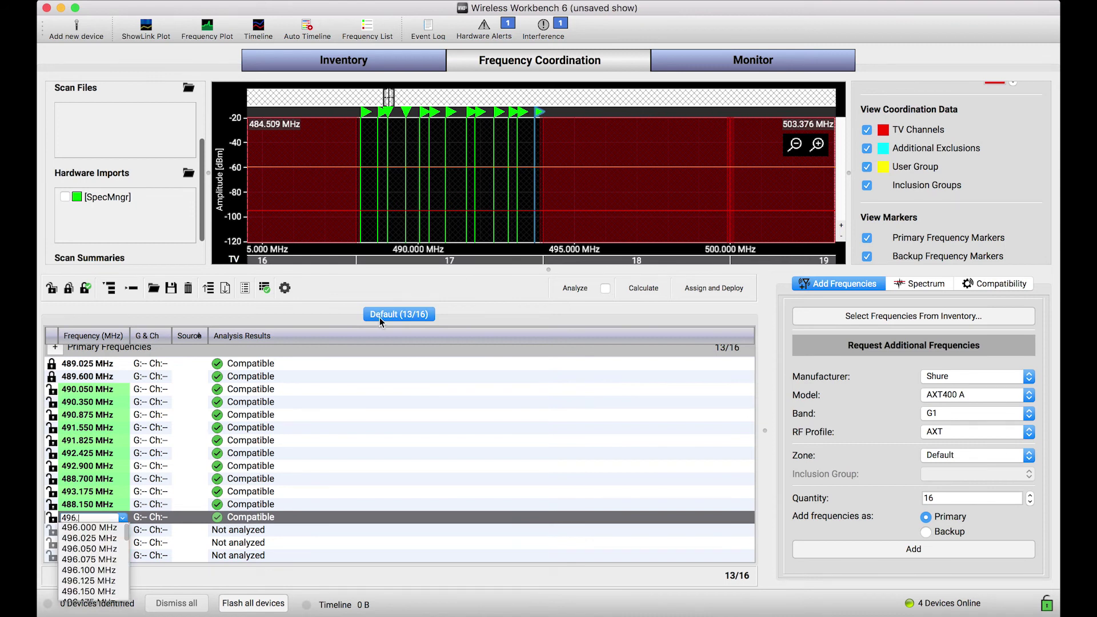
pyautogui.write('000')
pyautogui.press('Return')
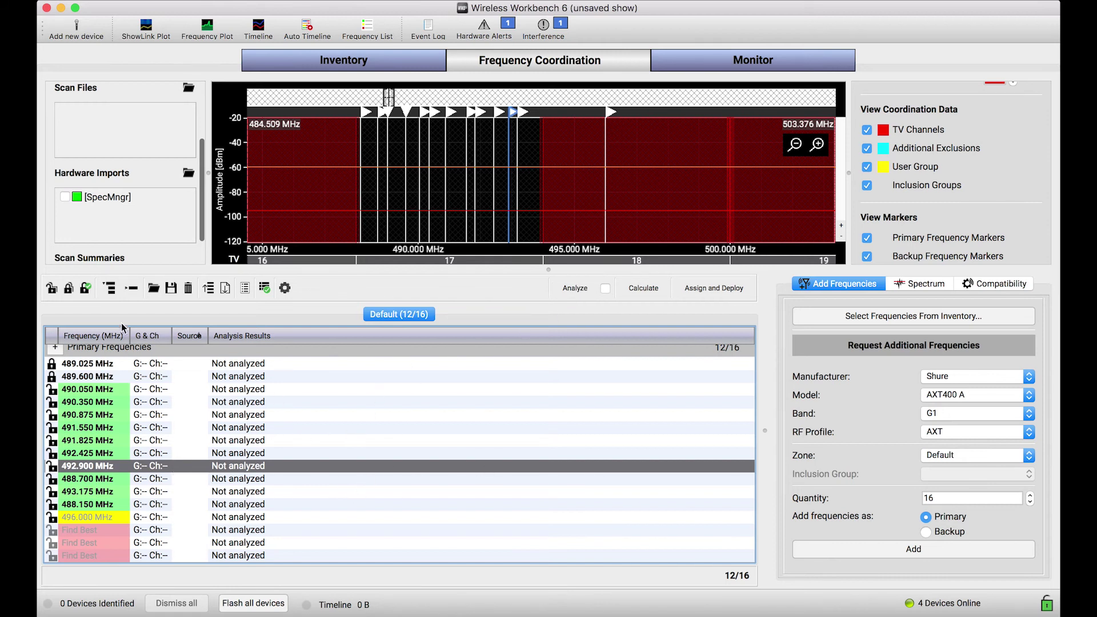
pyautogui.click(576, 289)
pyautogui.scroll(-2, 293, 491)
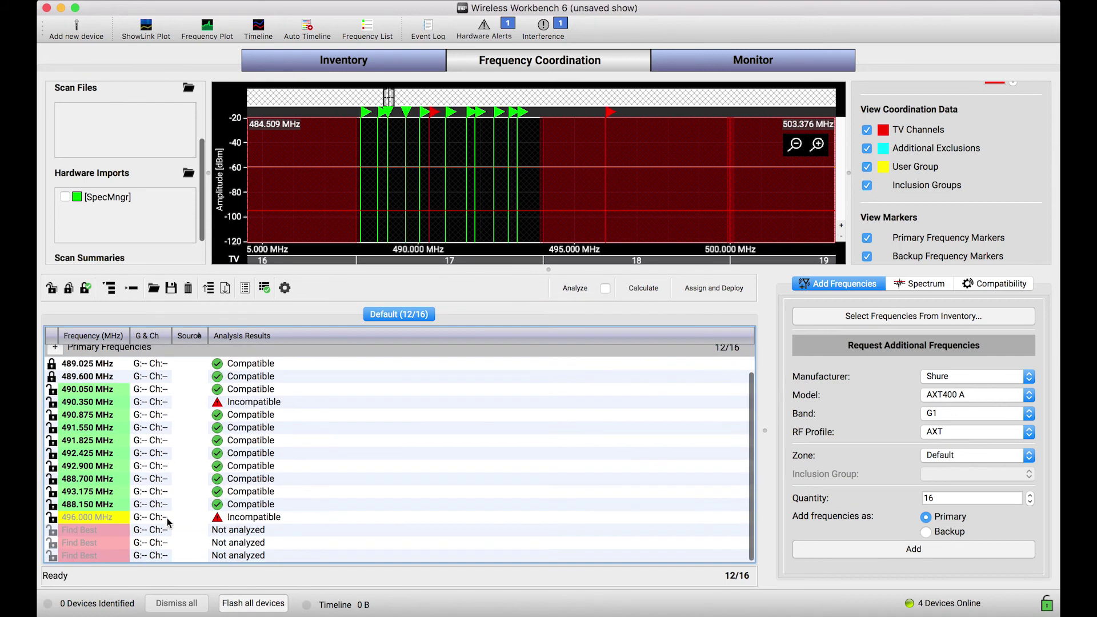